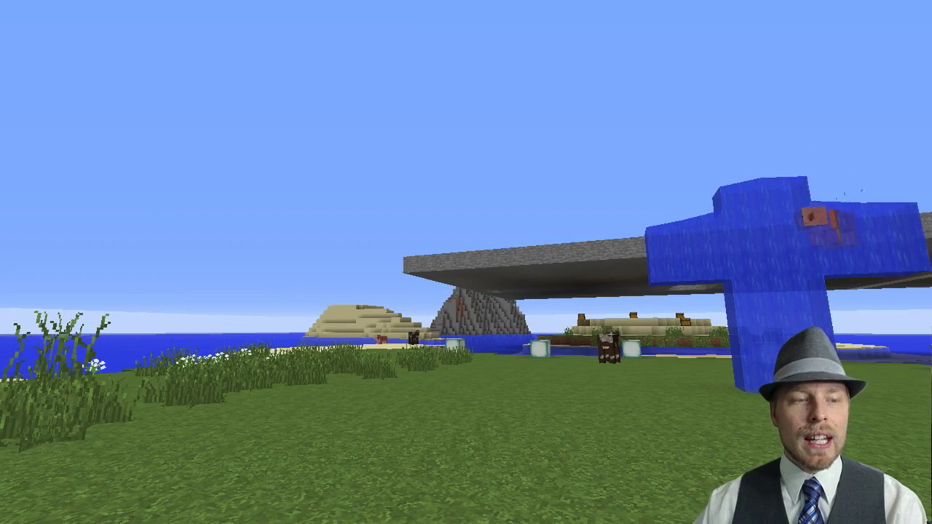
Restore the HUD and walk around the blue statue in the hub
{"action": "key", "text": "F1"}
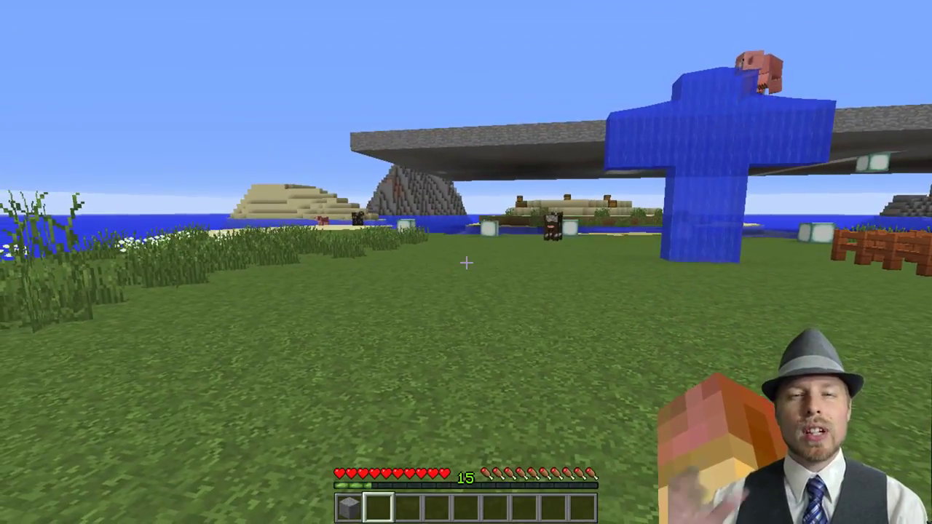
{"action": "key", "text": "w"}
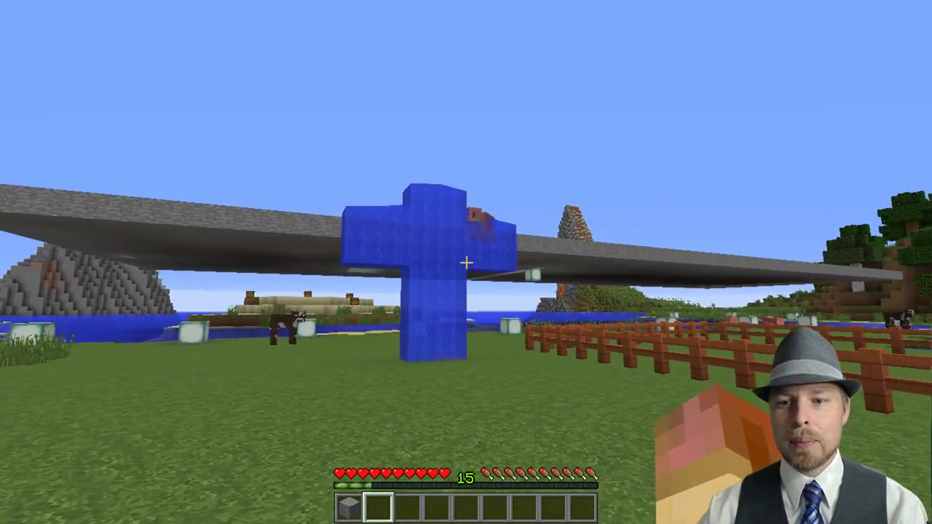
{"action": "key", "text": "s"}
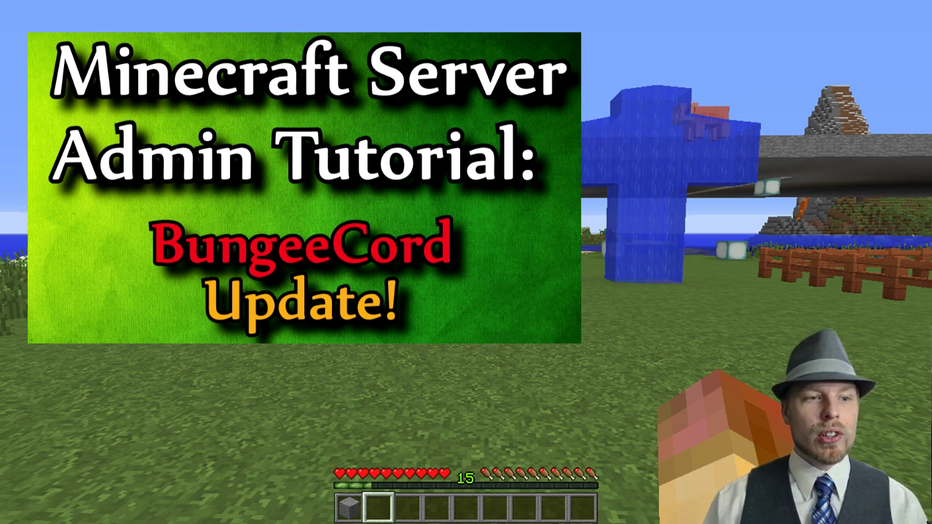
{"action": "key", "text": "w"}
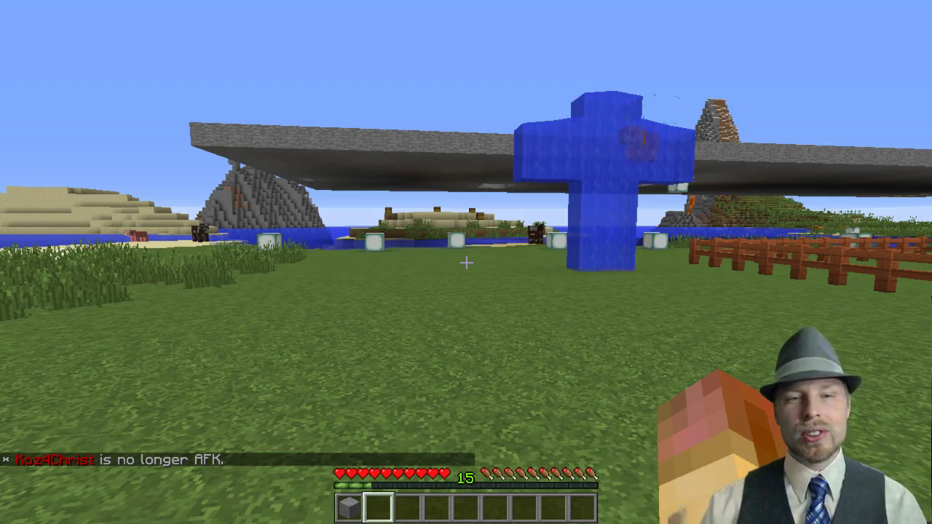
{"action": "key", "text": "s"}
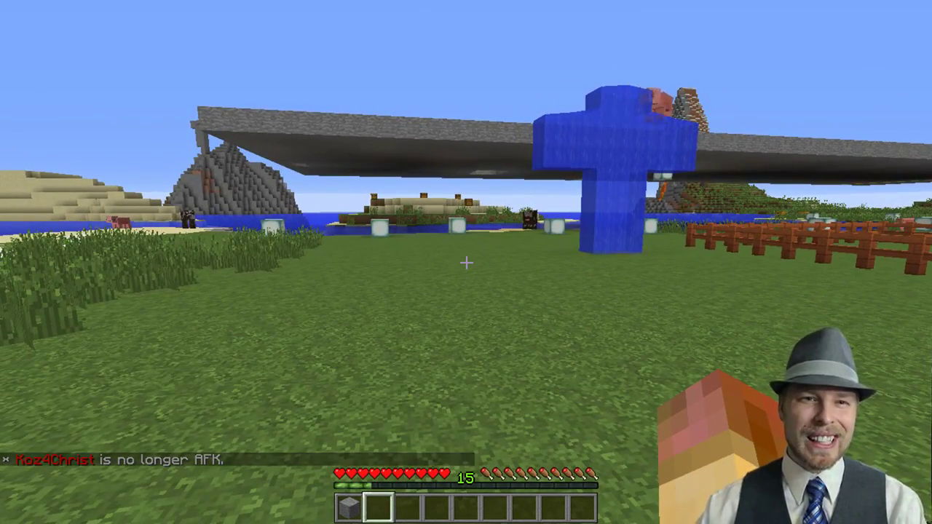
{"action": "mouse_move", "coordinate": [466, 262]}
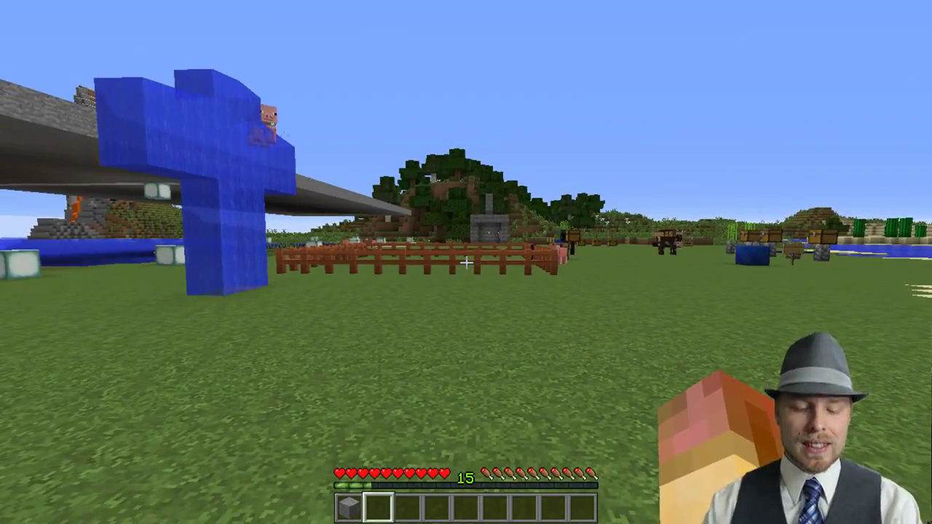
Run /mv info to show the hub world's details
{"action": "key", "text": "slash"}
{"action": "type", "text": "mv "}
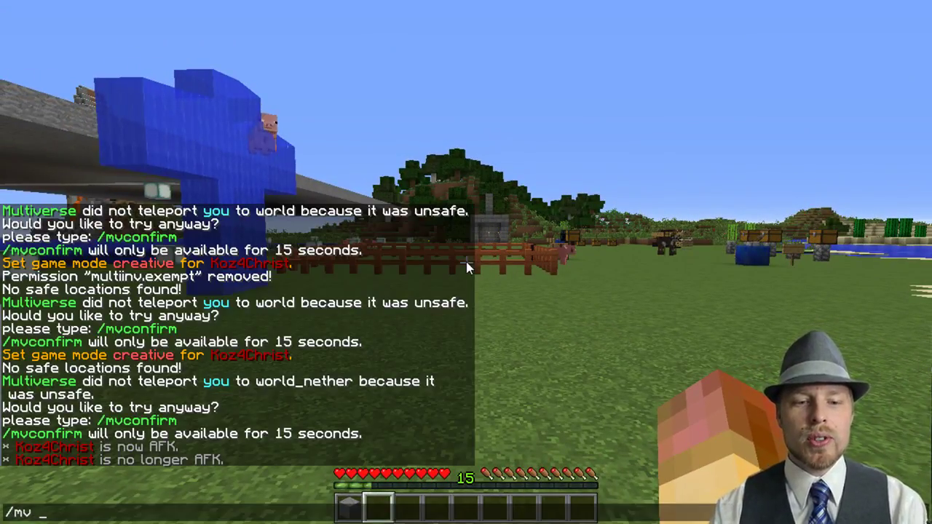
{"action": "type", "text": "info"}
{"action": "key", "text": "Return"}
Teleport to the flat world with /mv tp world and confirm it with /mvconfirm
{"action": "key", "text": "t"}
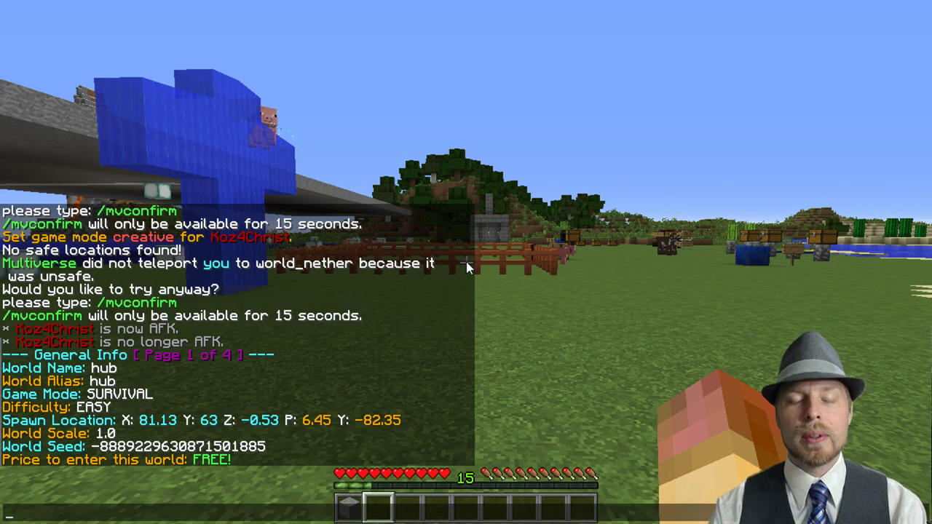
{"action": "type", "text": "/mv tp world"}
{"action": "key", "text": "Return"}
{"action": "key", "text": "slash"}
{"action": "type", "text": "mc"}
{"action": "key", "text": "BackSpace"}
{"action": "type", "text": "vconfirm"}
{"action": "key", "text": "Return"}
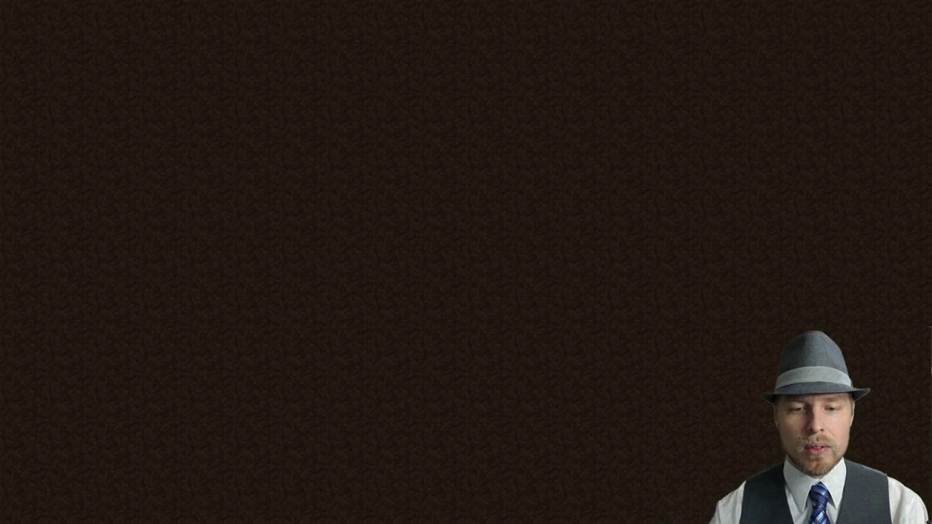
Check the chat and hotbar slots, then return to the hub with /mv tp hub
{"action": "key", "text": "t"}
{"action": "key", "text": "Escape"}
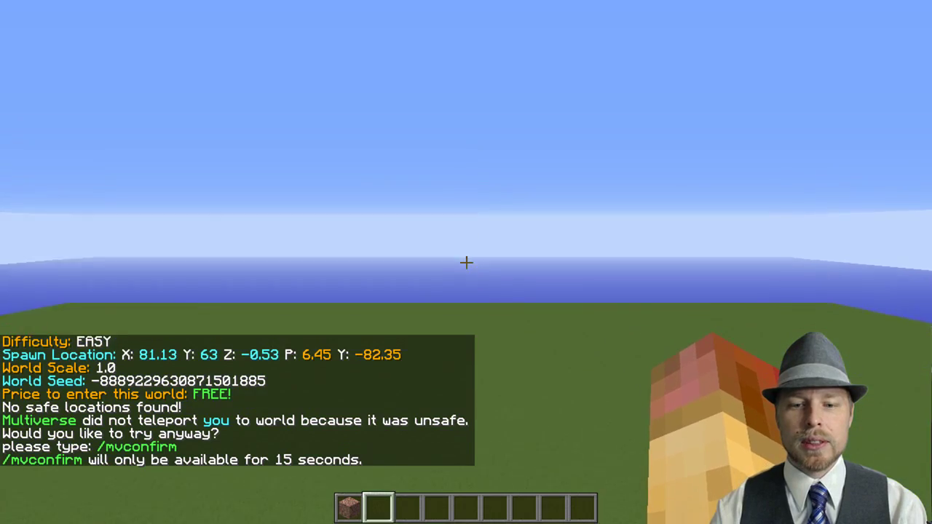
{"action": "key", "text": "1"}
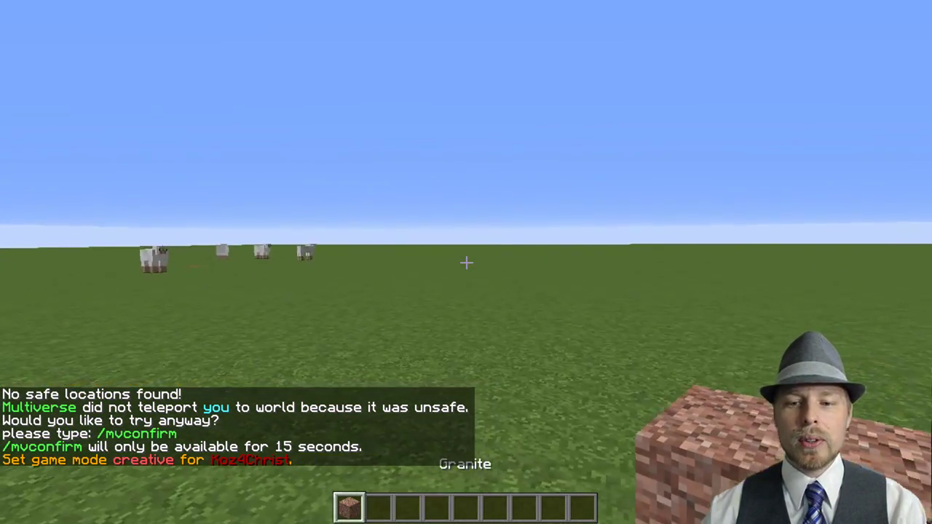
{"action": "key", "text": "2"}
{"action": "key", "text": "slash"}
{"action": "type", "text": "mv "}
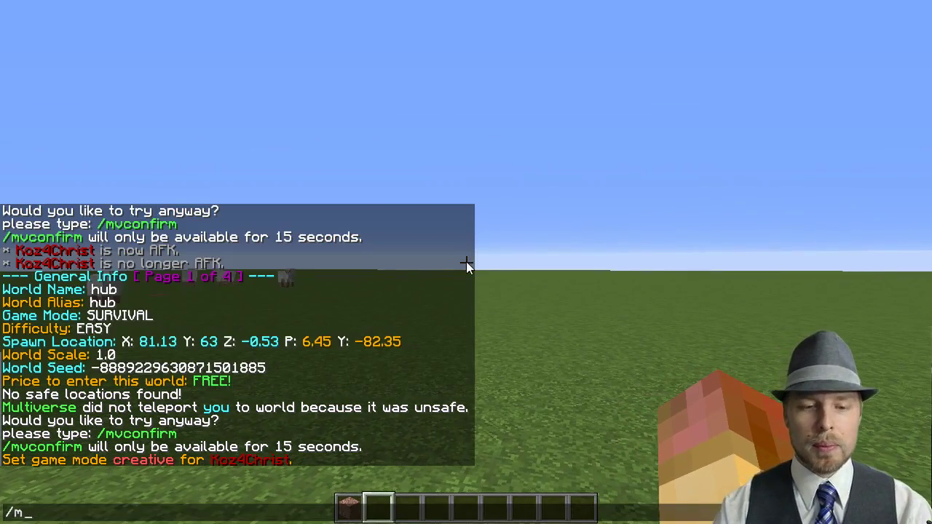
{"action": "type", "text": "tp hub"}
{"action": "key", "text": "Return"}
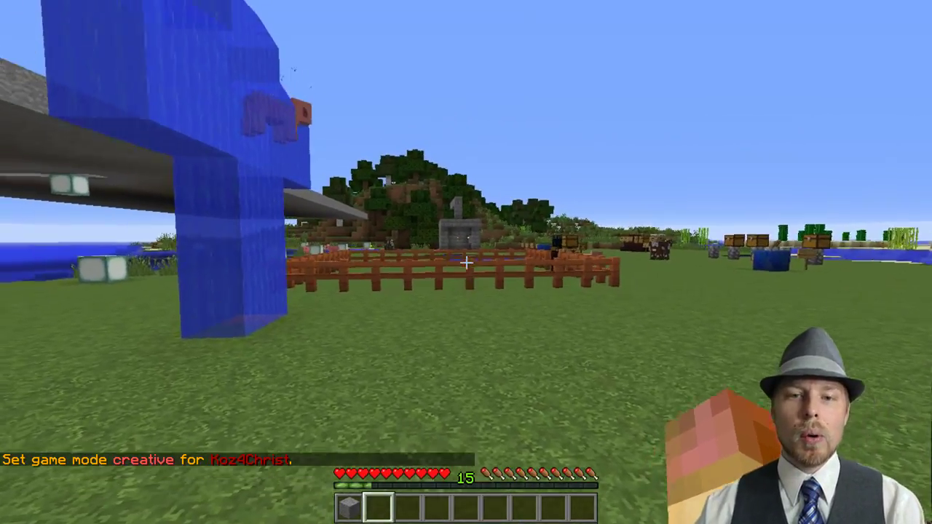
{"action": "key", "text": "s"}
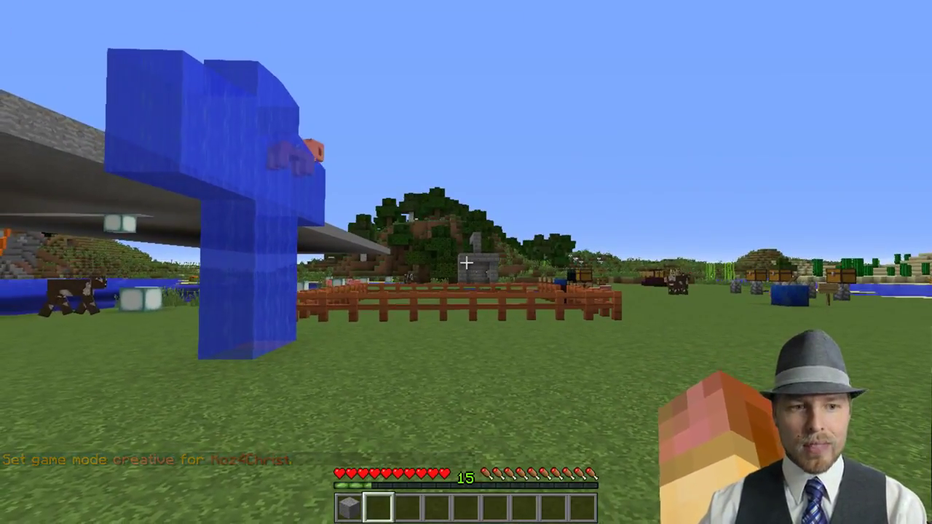
Recall the last chat command and replace it with gmc for creative mode
{"action": "key", "text": "t"}
{"action": "key", "text": "Up"}
{"action": "key", "text": "BackSpace"}
{"action": "key", "text": "BackSpace"}
{"action": "key", "text": "BackSpace"}
{"action": "key", "text": "BackSpace"}
{"action": "key", "text": "BackSpace"}
{"action": "key", "text": "BackSpace"}
{"action": "key", "text": "BackSpace"}
{"action": "key", "text": "BackSpace"}
{"action": "key", "text": "BackSpace"}
{"action": "type", "text": "gmc"}
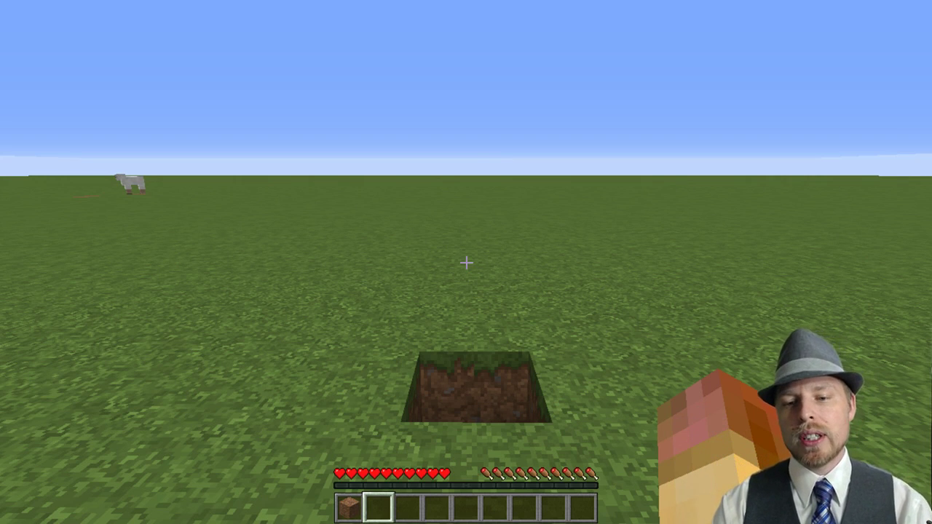
{"action": "key", "text": "slash"}
{"action": "type", "text": "mv tp world_neather"}
{"action": "key", "text": "Return"}
{"action": "type", "text": "/mv"}
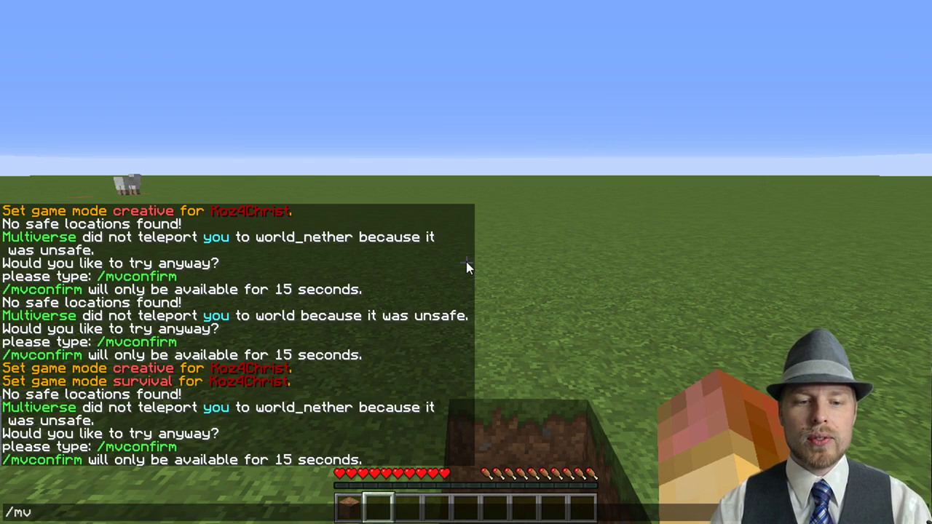
{"action": "type", "text": "confirm"}
{"action": "key", "text": "Return"}
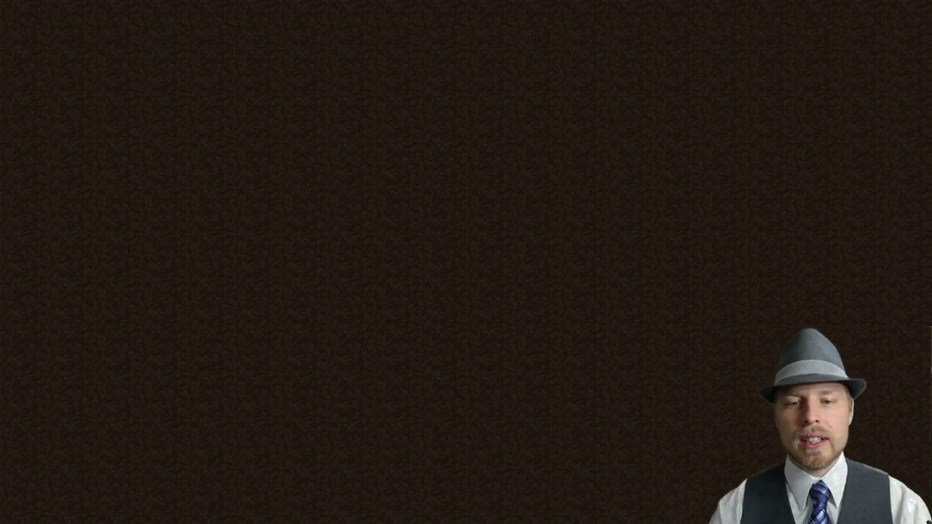
{"action": "scroll", "coordinate": [465, 262], "scroll_direction": "up", "scroll_amount": 1}
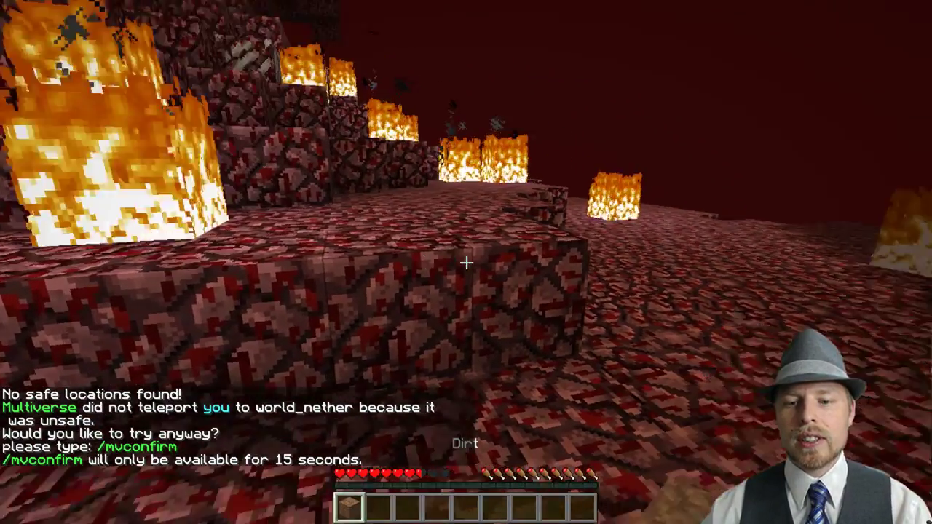
{"action": "type", "text": "/gmc"}
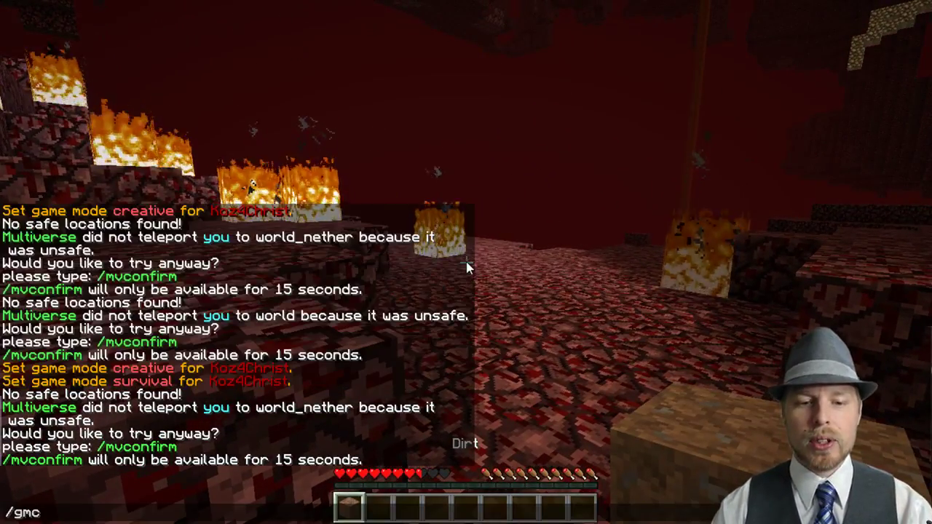
{"action": "key", "text": "Return"}
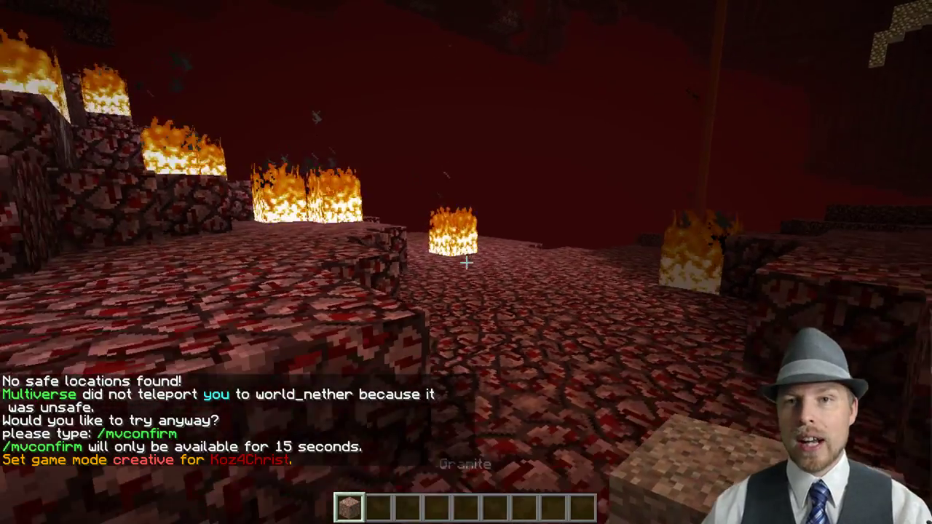
{"action": "scroll", "coordinate": [466, 262], "scroll_direction": "down", "scroll_amount": 1}
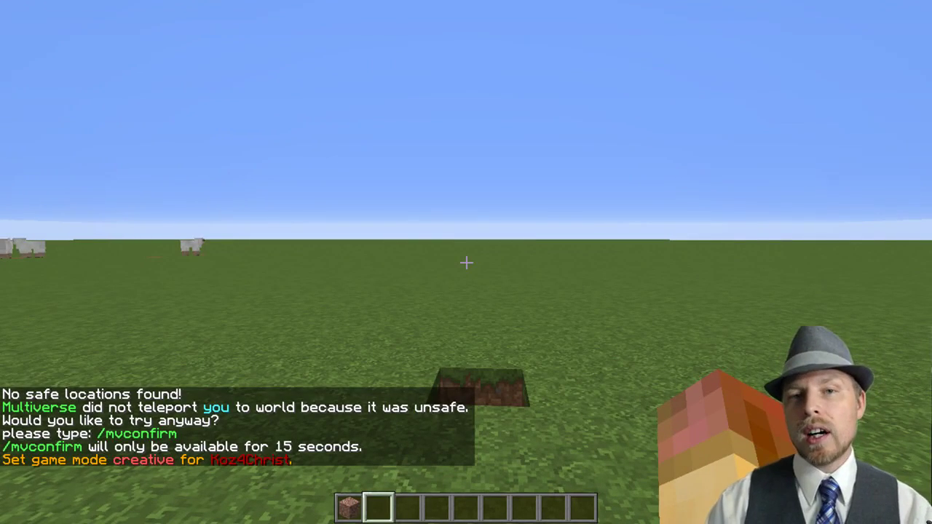
{"action": "key", "text": "t"}
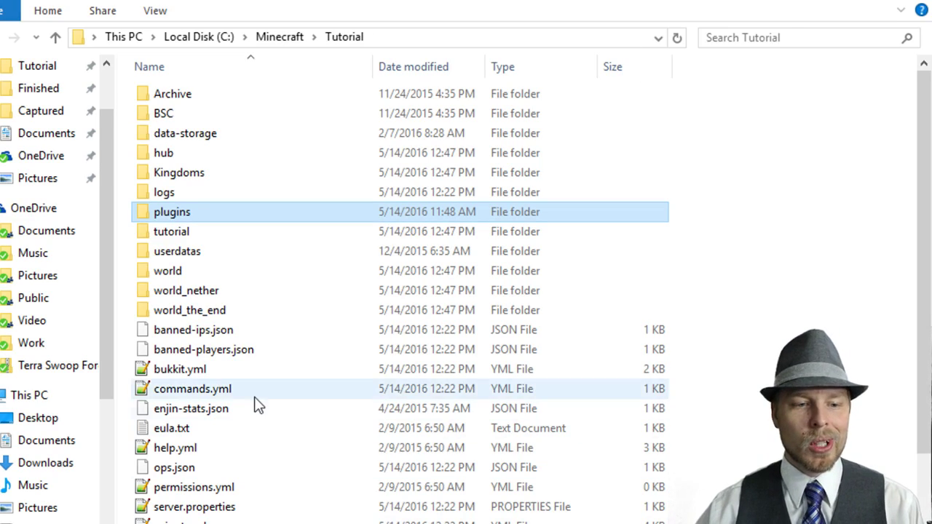
Point out ops.json and the spigot-1.9.2.jar file in the server folder
{"action": "left_click", "coordinate": [250, 473]}
{"action": "scroll", "coordinate": [240, 473], "scroll_direction": "down", "scroll_amount": 2}
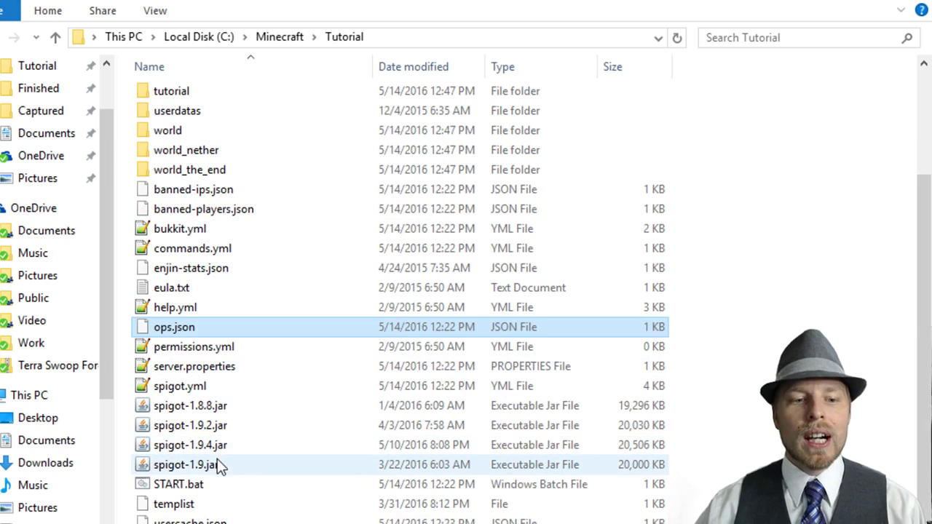
{"action": "left_click", "coordinate": [219, 428]}
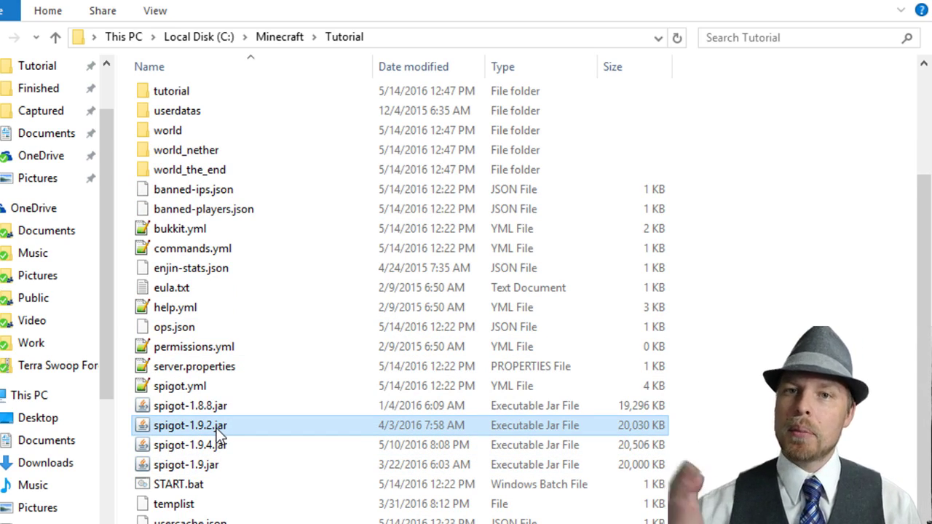
{"action": "scroll", "coordinate": [223, 427], "scroll_direction": "up", "scroll_amount": 3}
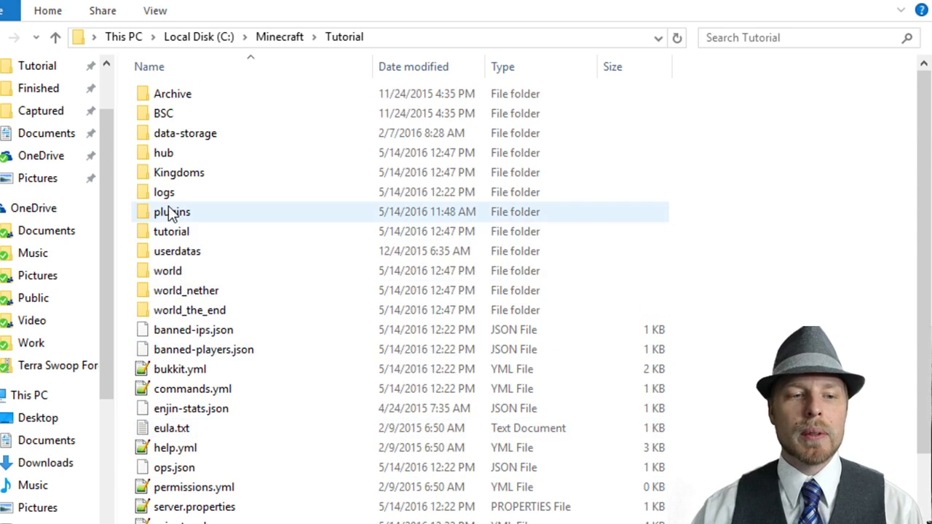
In the plugins folder, point out MultiInv.jar and TuxTwoLib.jar, then enter the MultiInv folder
{"action": "double_click", "coordinate": [169, 212]}
{"action": "left_click", "coordinate": [202, 409]}
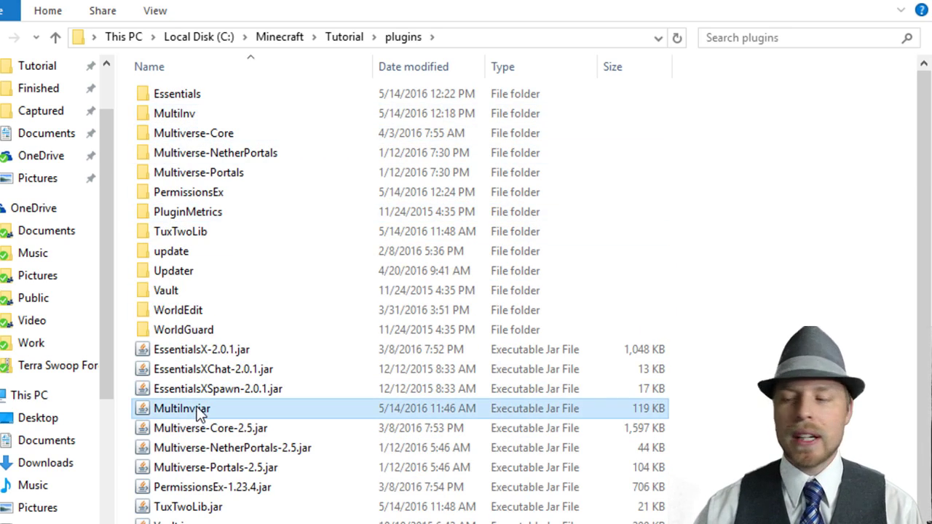
{"action": "left_click", "coordinate": [191, 506]}
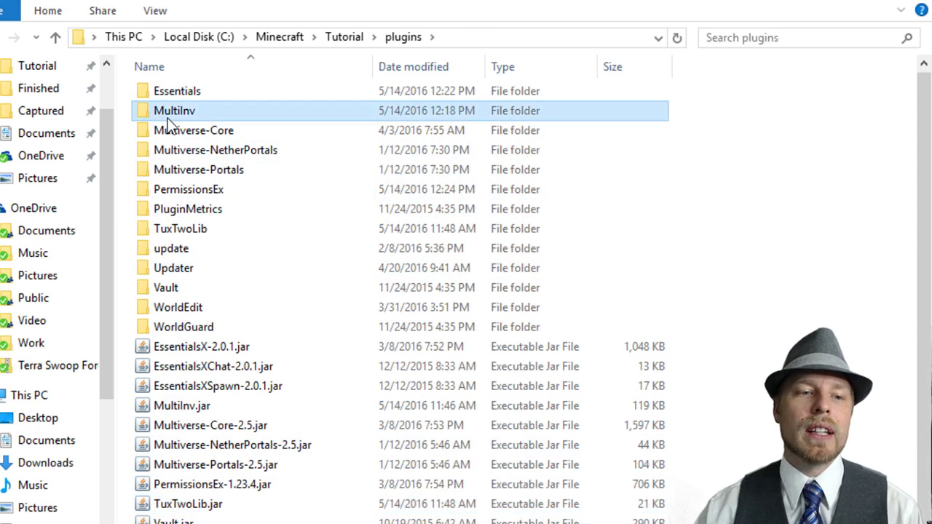
{"action": "double_click", "coordinate": [169, 110]}
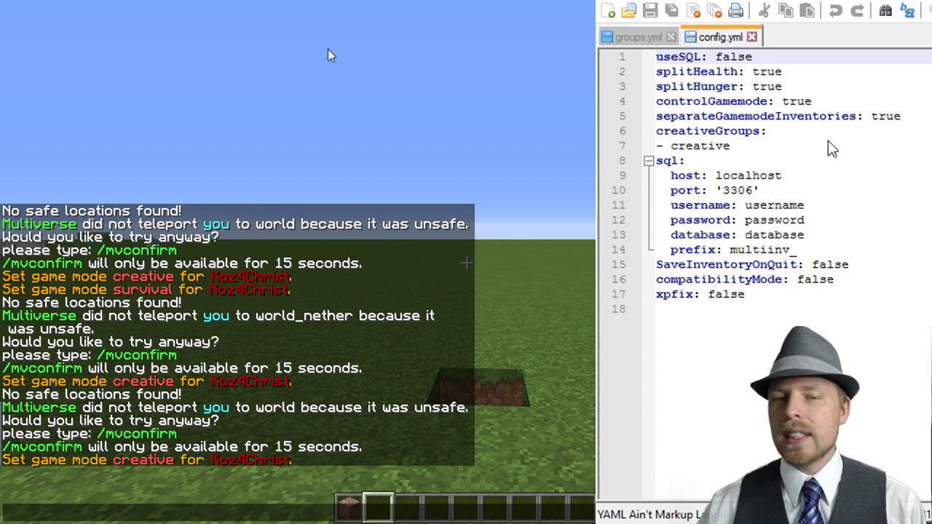
Review config.yml's splitHealth, creativeGroups, SaveInventoryOnQuit and compatibilityMode settings
{"action": "left_click", "coordinate": [780, 67]}
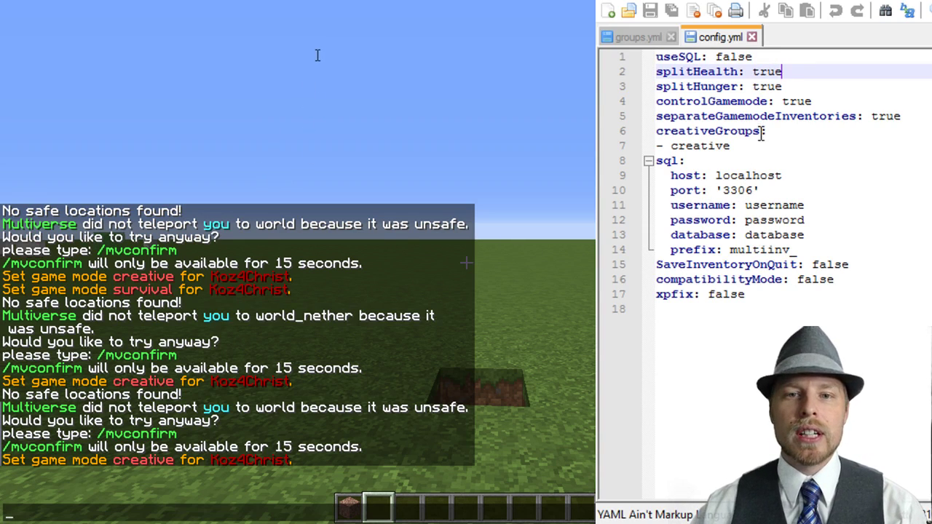
{"action": "left_click", "coordinate": [742, 146]}
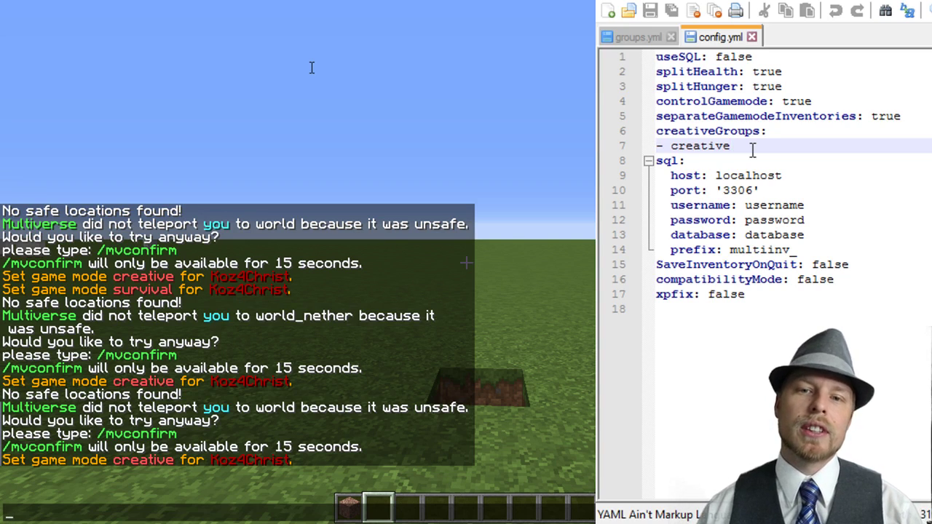
{"action": "left_click", "coordinate": [853, 264]}
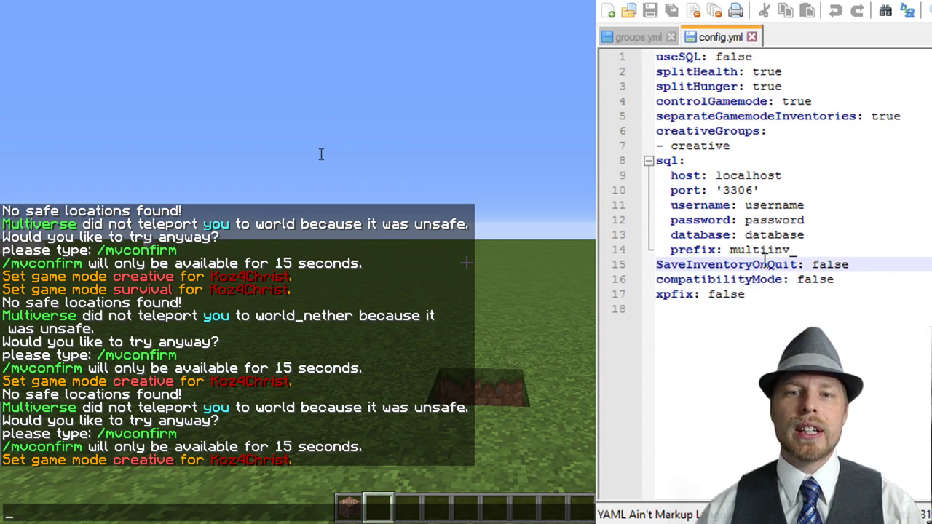
{"action": "left_click", "coordinate": [916, 115]}
{"action": "left_click", "coordinate": [850, 278]}
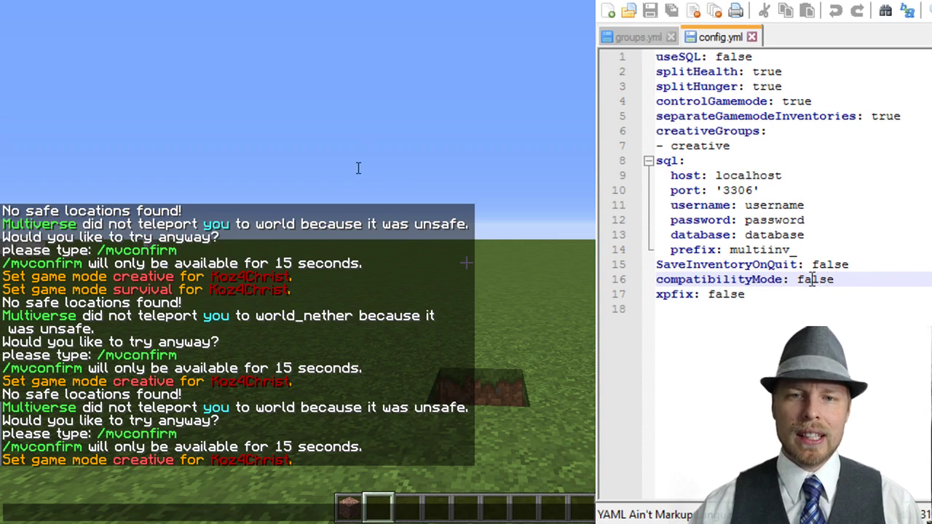
Add '- hub' below world_the_end in groups.yml, save, and start typing /multiinv
{"action": "left_click", "coordinate": [635, 37]}
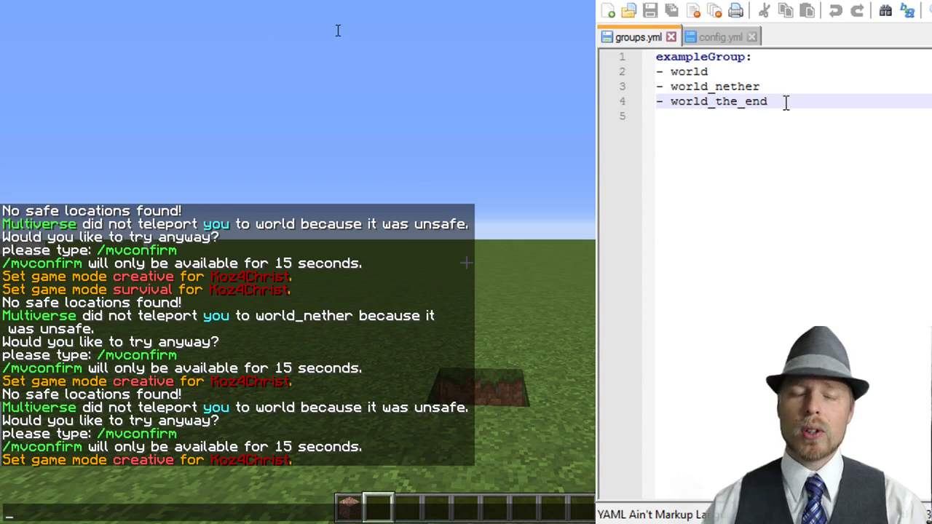
{"action": "key", "text": "Return"}
{"action": "key", "text": "BackSpace"}
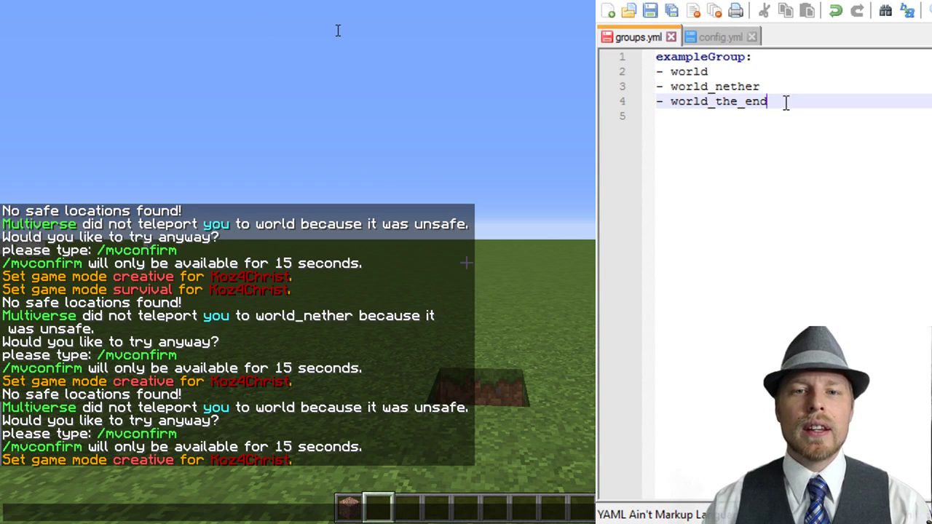
{"action": "key", "text": "Return"}
{"action": "type", "text": "- hub"}
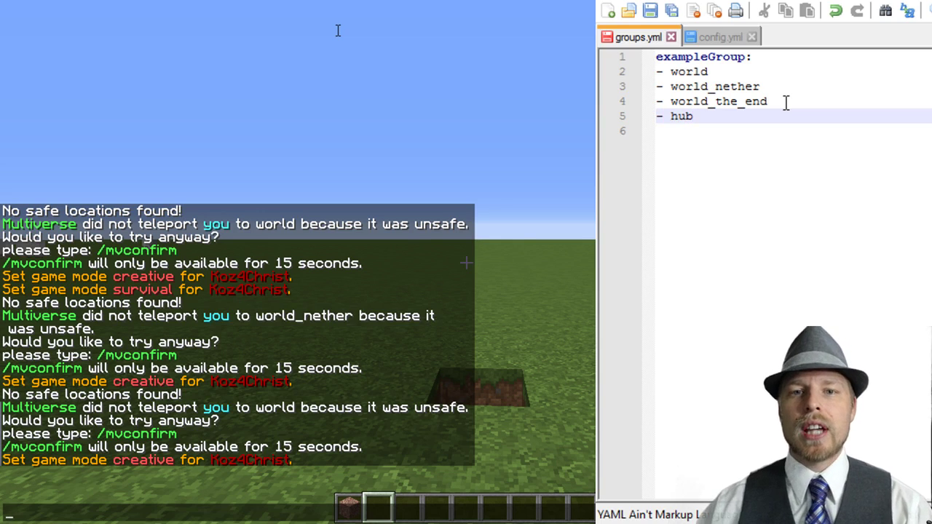
{"action": "key", "text": "ctrl+s"}
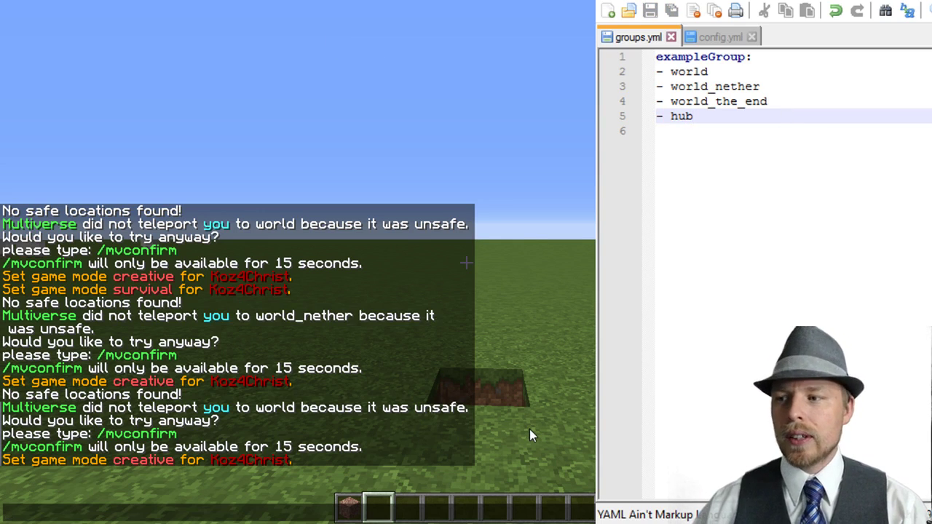
{"action": "type", "text": "/multiin"}
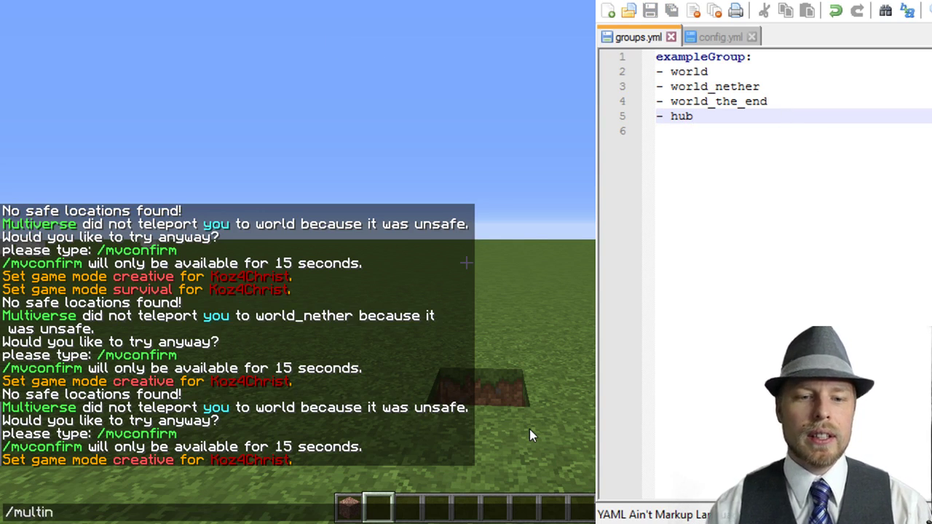
{"action": "type", "text": "v"}
Reload MultiInv's configs with /multiinv reload, then teleport to the hub with /mv tp hub
{"action": "key", "text": "BackSpace"}
{"action": "key", "text": "BackSpace"}
{"action": "type", "text": "inv reload"}
{"action": "key", "text": "Return"}
{"action": "key", "text": "slash"}
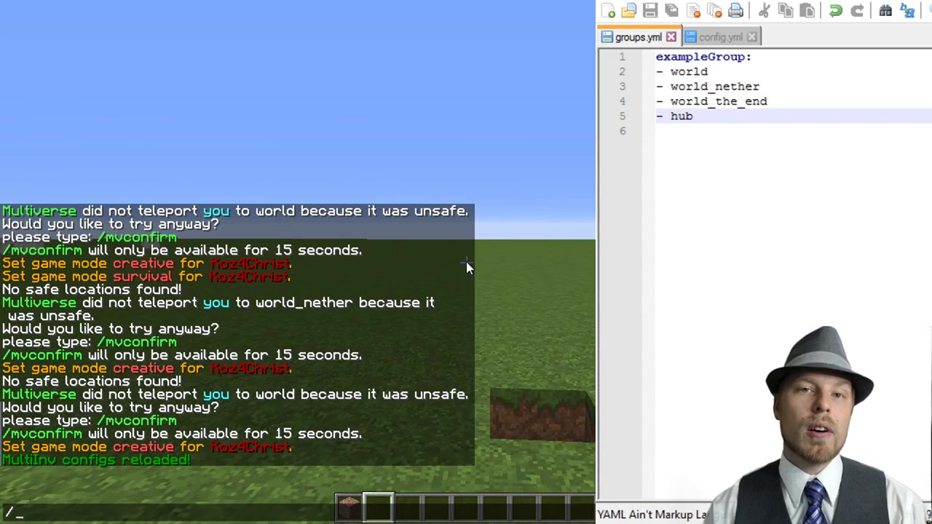
{"action": "type", "text": "mv tp hub"}
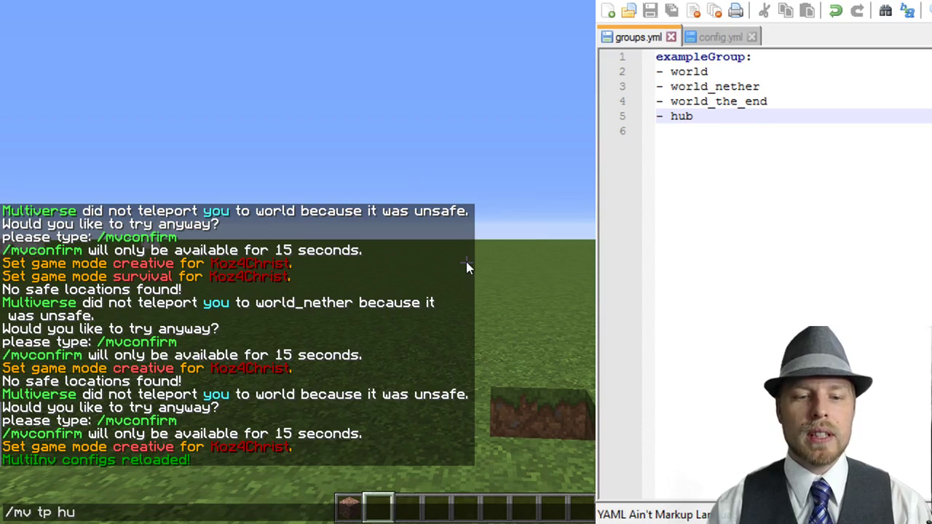
{"action": "key", "text": "Return"}
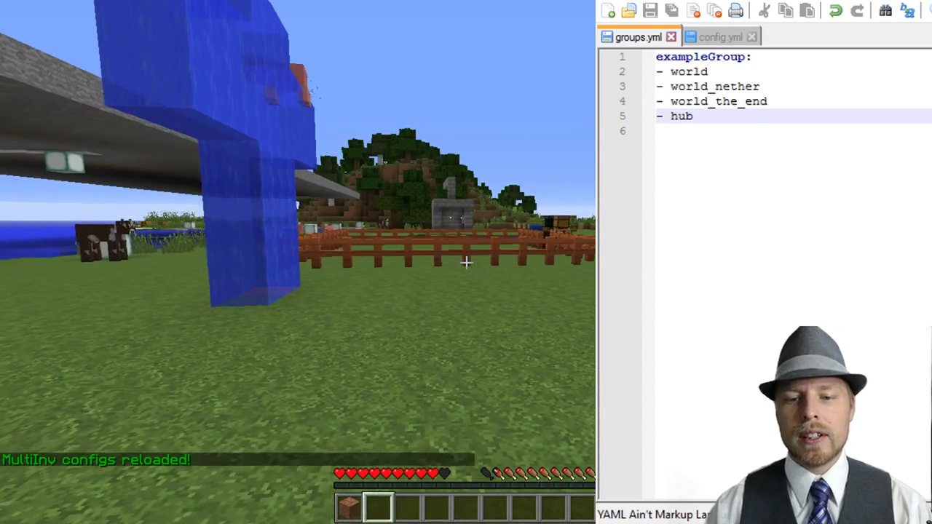
Switch to creative mode with /gmc and pick hotbar slots
{"action": "key", "text": "slash"}
{"action": "type", "text": "gmc"}
{"action": "key", "text": "Return"}
{"action": "key", "text": "2"}
{"action": "key", "text": "1"}
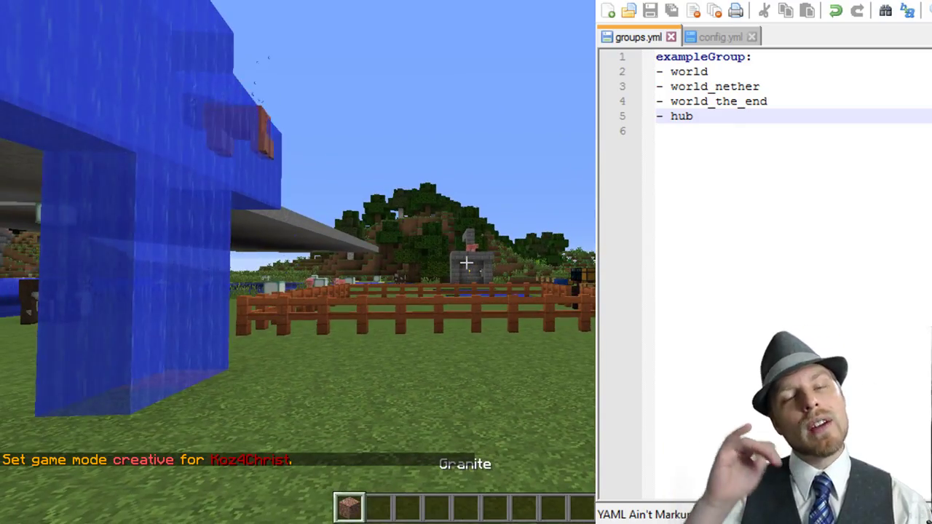
{"action": "key", "text": "2"}
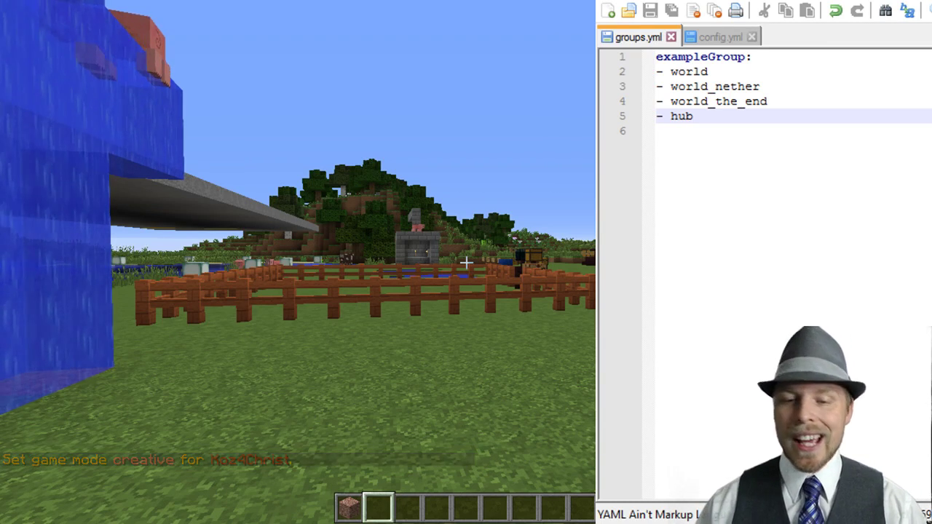
{"action": "key", "text": "t"}
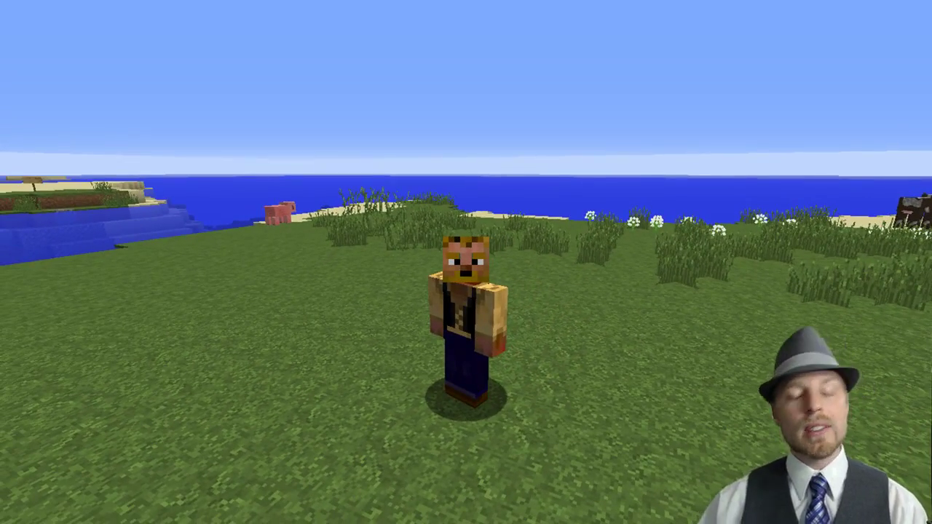
Enter '/multiinv mvimport' in chat, fixing the typos, and run it
{"action": "key", "text": "t"}
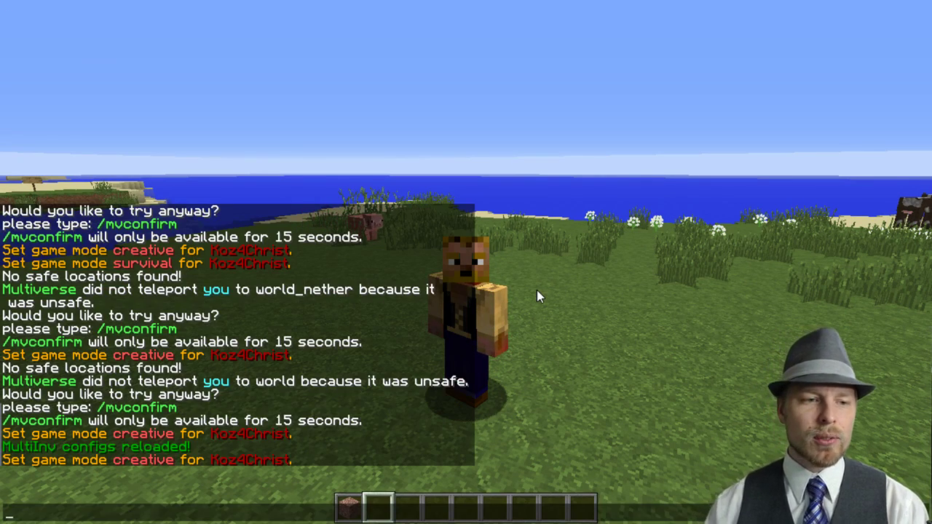
{"action": "type", "text": "/mv"}
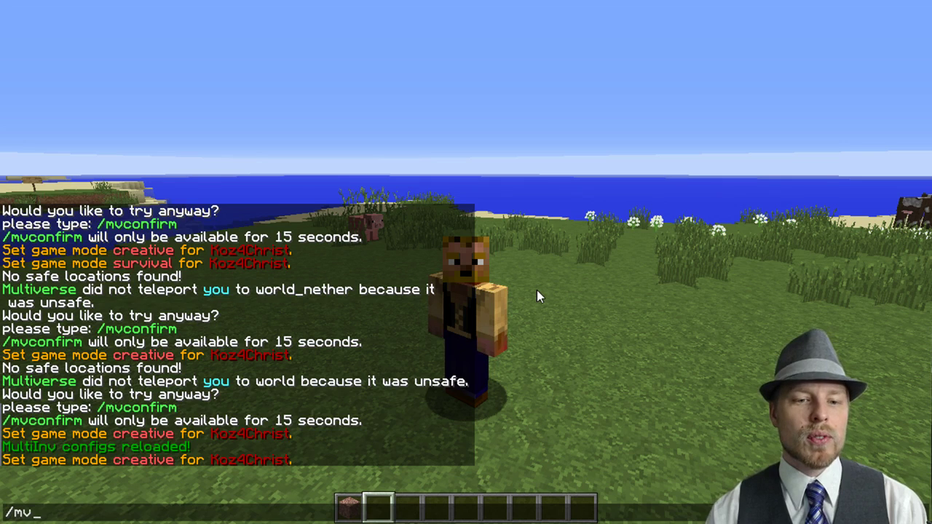
{"action": "key", "text": "BackSpace"}
{"action": "type", "text": "ult"}
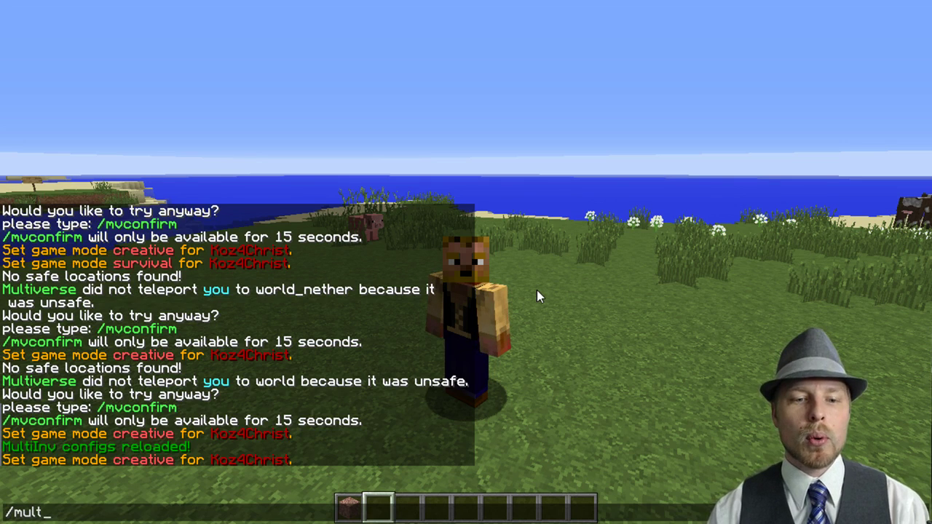
{"action": "type", "text": "iinv"}
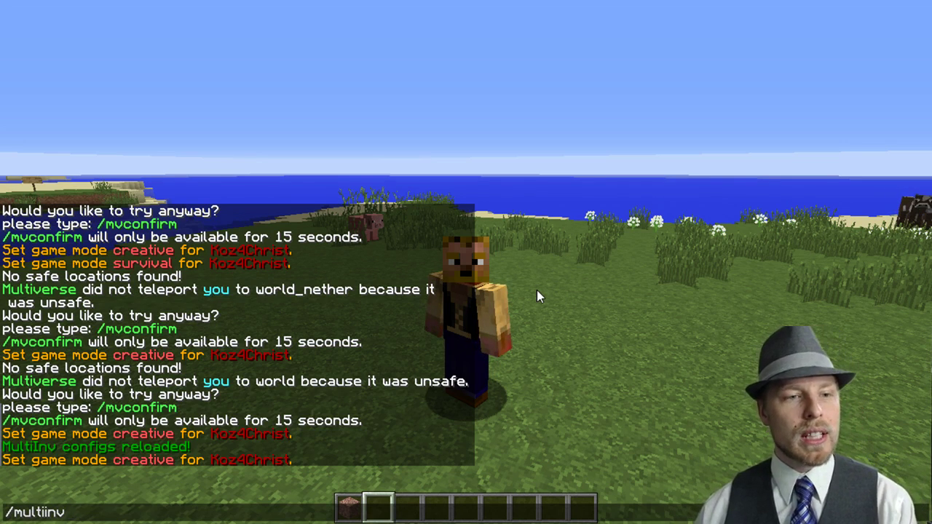
{"action": "type", "text": " in"}
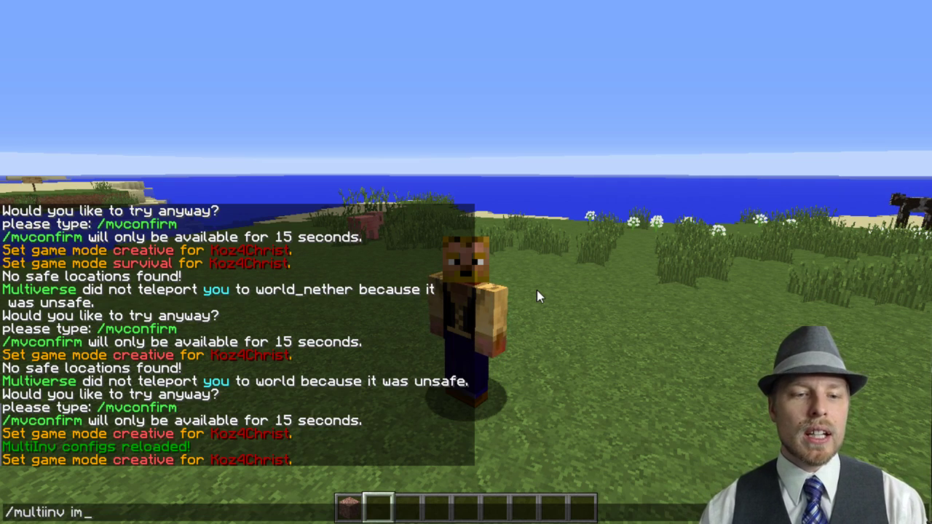
{"action": "type", "text": "port"}
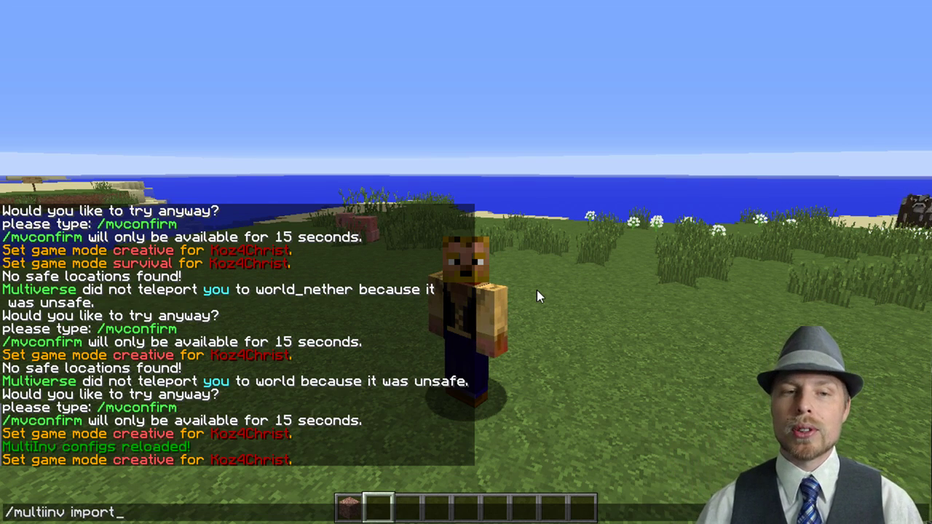
{"action": "key", "text": "ctrl+shift+Left"}
{"action": "type", "text": "mvin"}
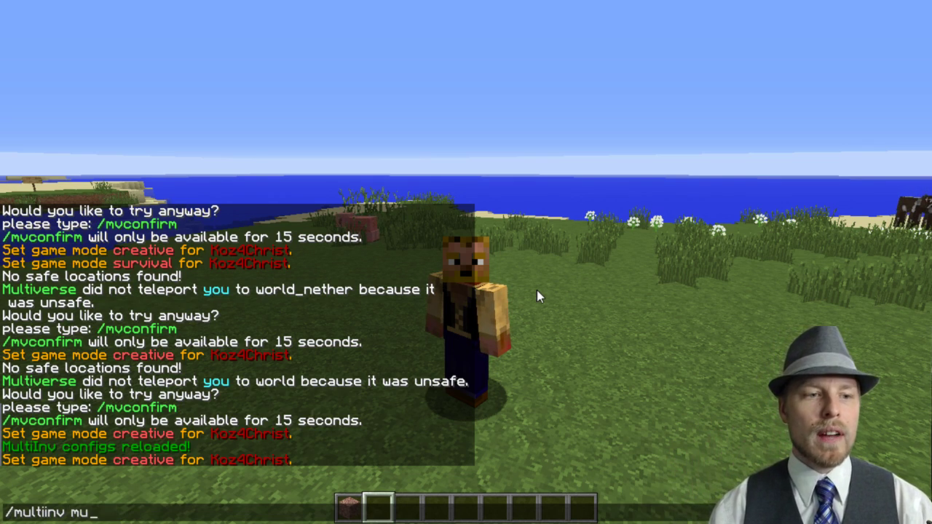
{"action": "type", "text": "port"}
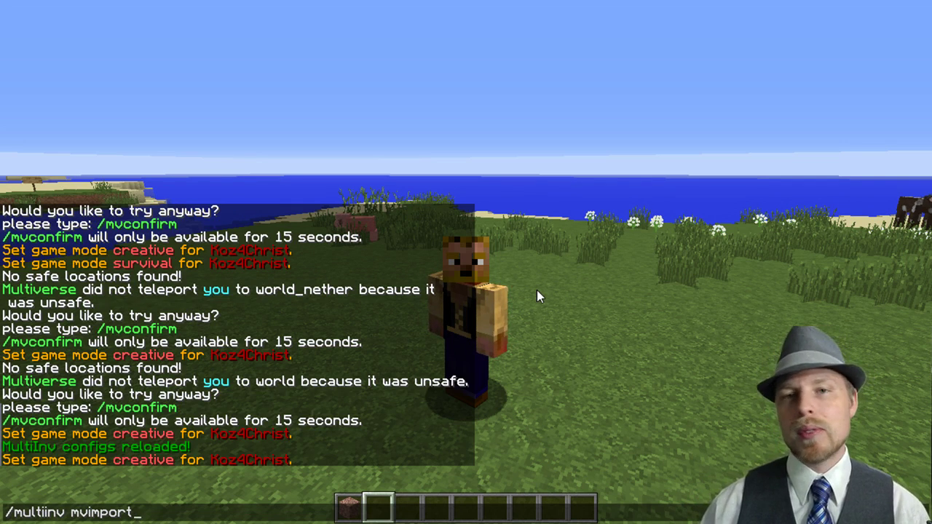
{"action": "key", "text": "ctrl+a"}
{"action": "key", "text": "Return"}
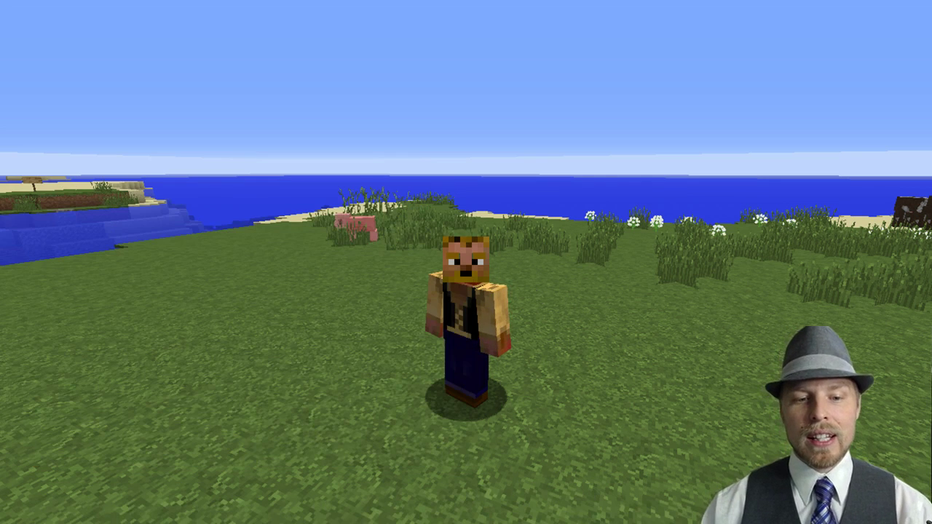